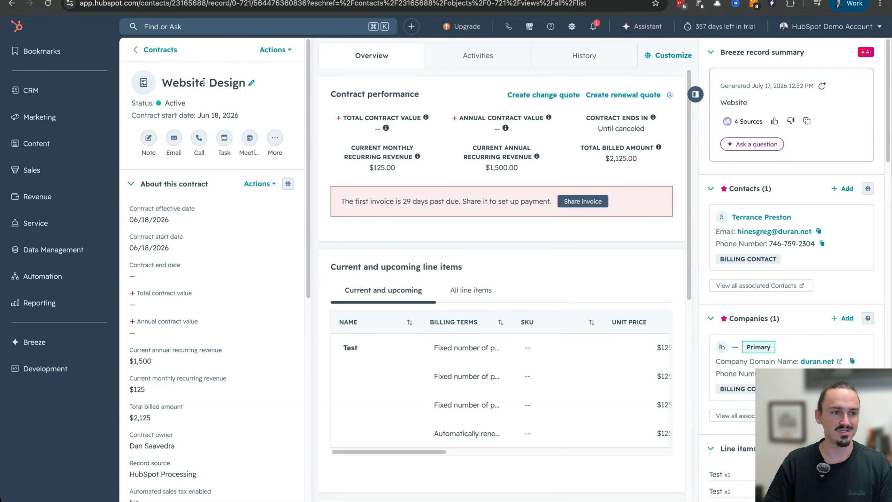
pyautogui.click(274, 56)
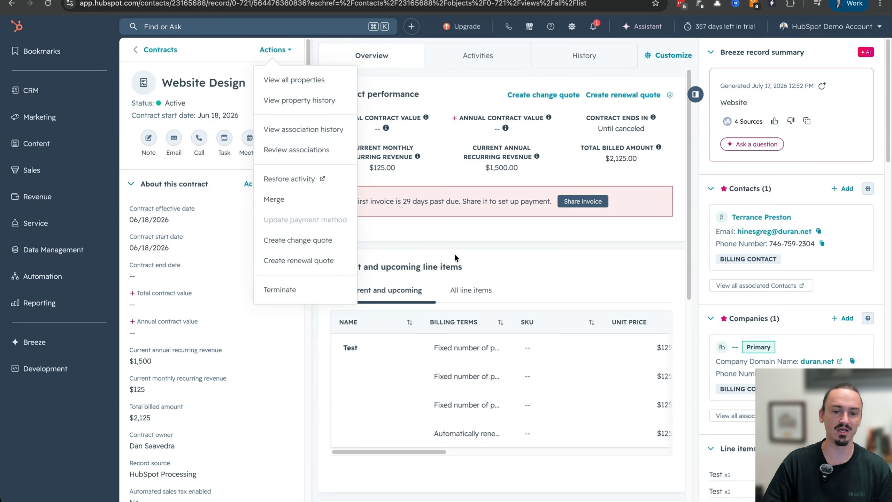
pyautogui.click(463, 247)
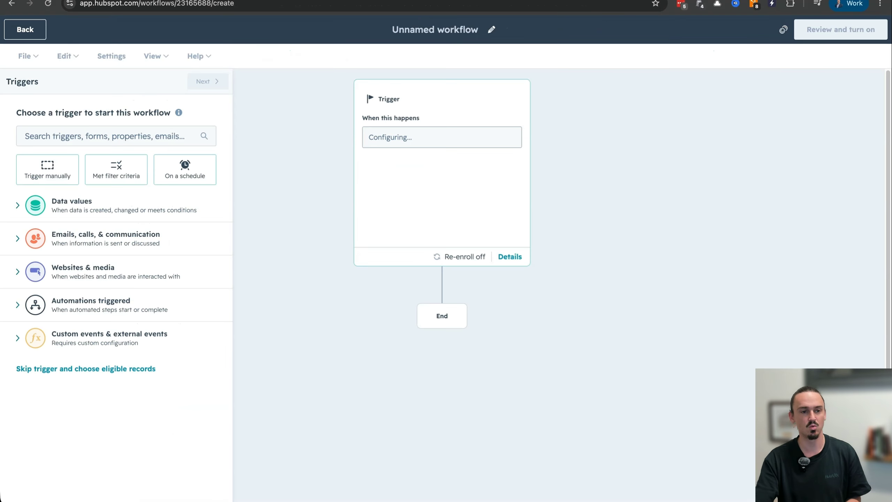
# Step: Trigger the workflow when a record meets a set of filter conditions, with Contract as the record type that can enroll
pyautogui.click(107, 205)
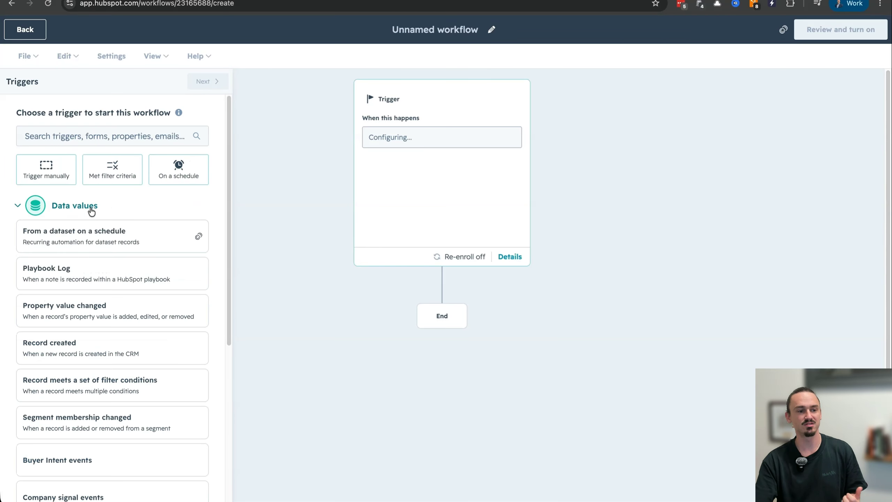
pyautogui.click(140, 392)
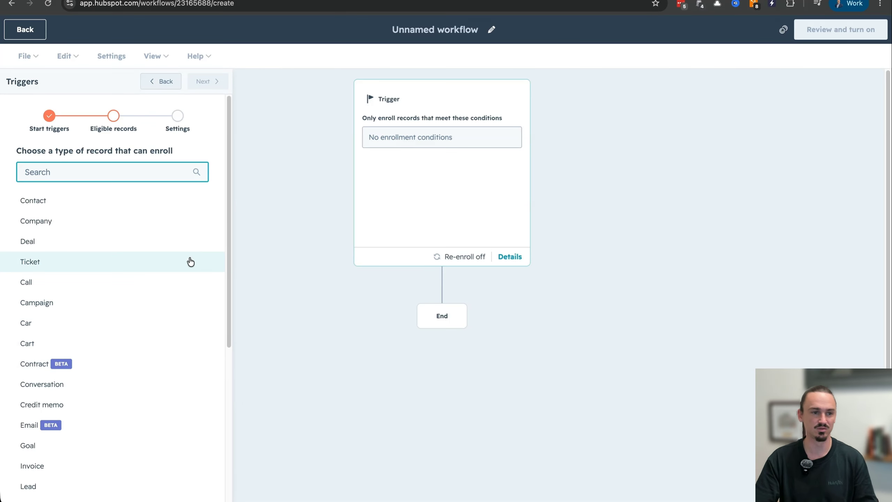
pyautogui.click(40, 364)
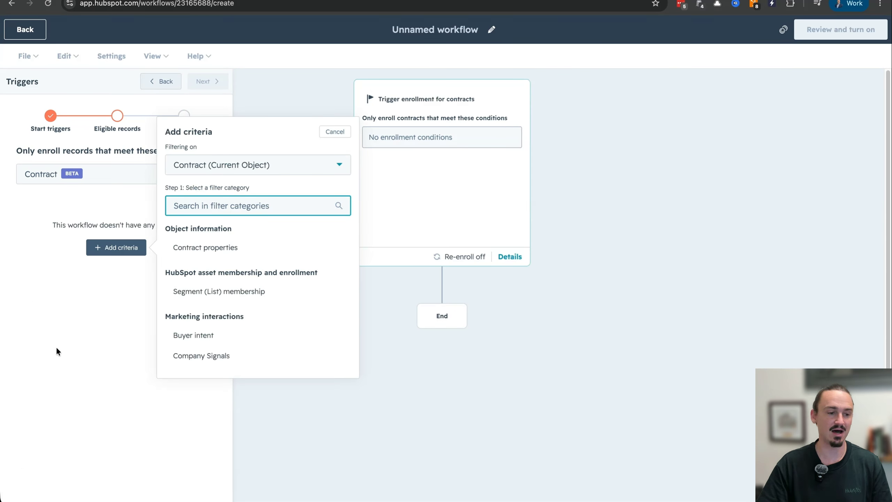
# Step: Add the contract property Renewal date as an enrollment criterion
pyautogui.click(218, 243)
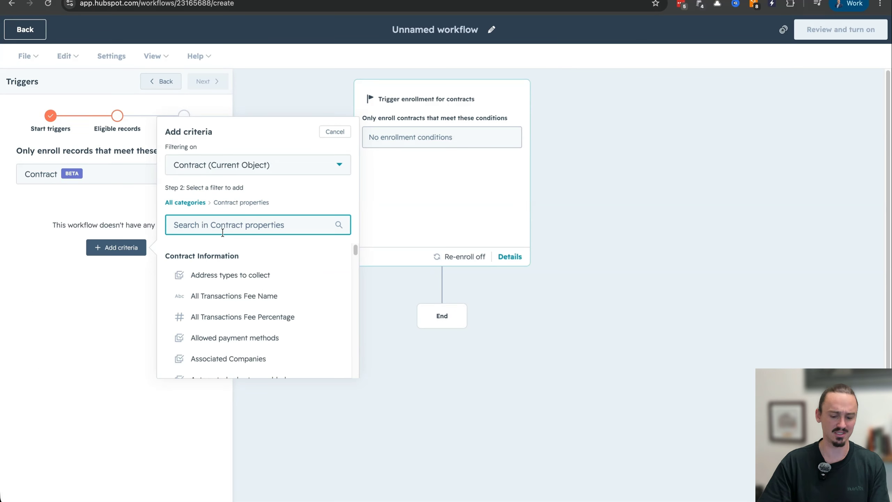
pyautogui.write('renewal')
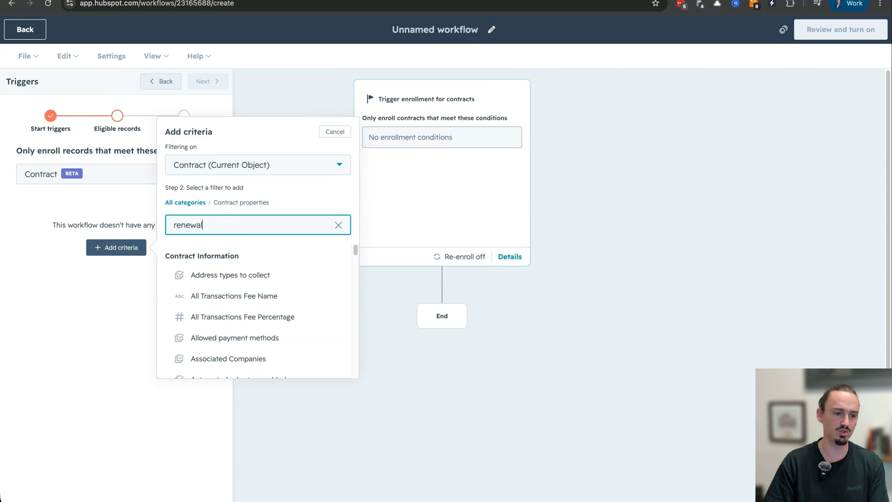
pyautogui.click(234, 294)
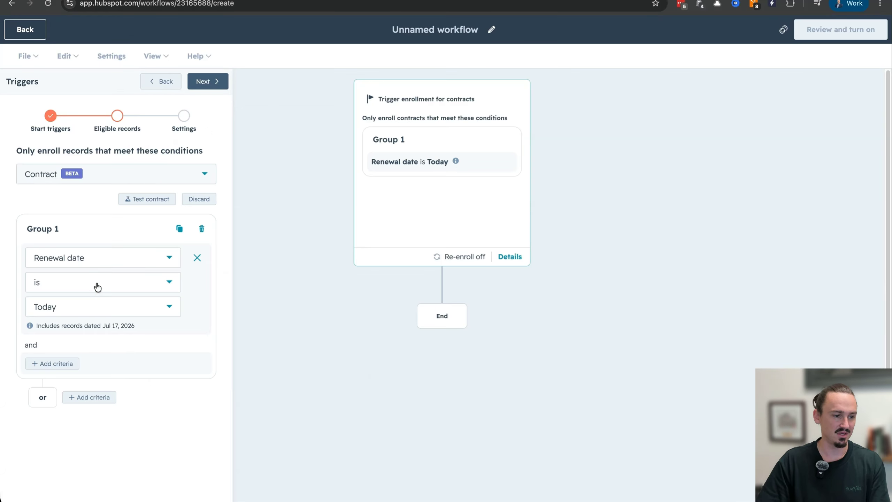
# Step: Set the Renewal date condition to is less than 30 days from now, repeating every year
pyautogui.click(97, 286)
pyautogui.scroll(-5, 108, 362)
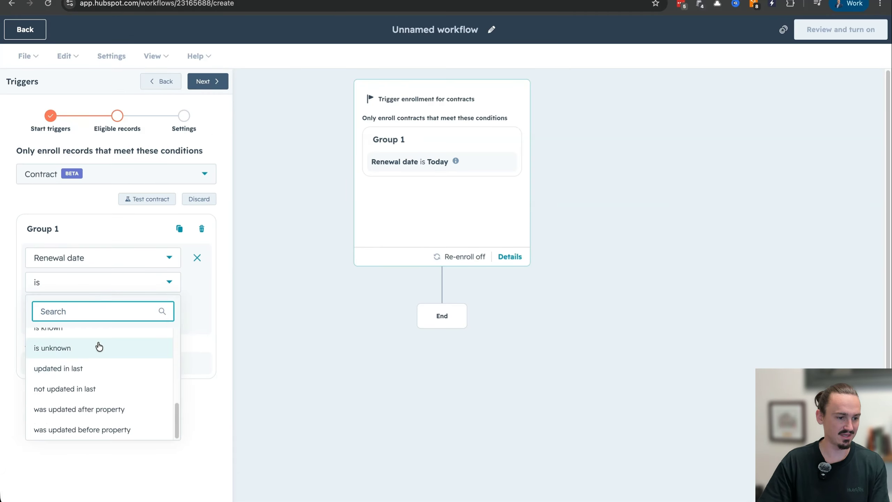
pyautogui.scroll(1, 100, 346)
pyautogui.scroll(1, 98, 346)
pyautogui.click(98, 338)
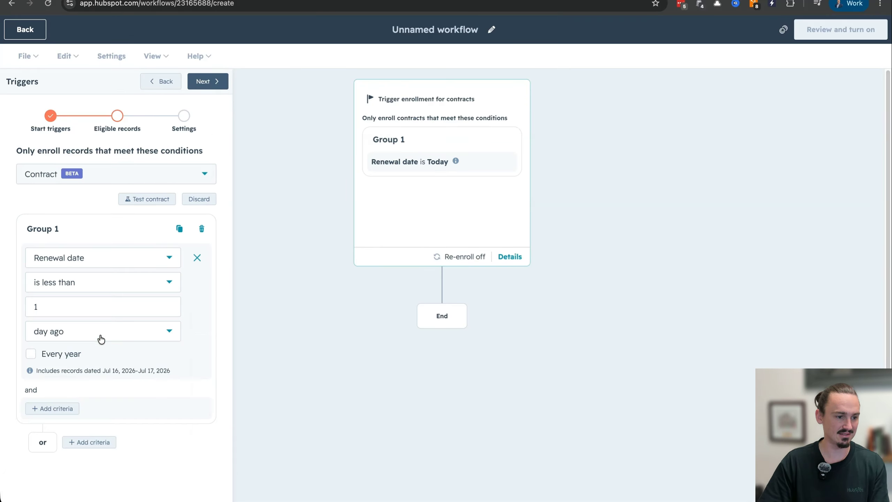
pyautogui.write('30')
pyautogui.click(89, 326)
pyautogui.click(83, 375)
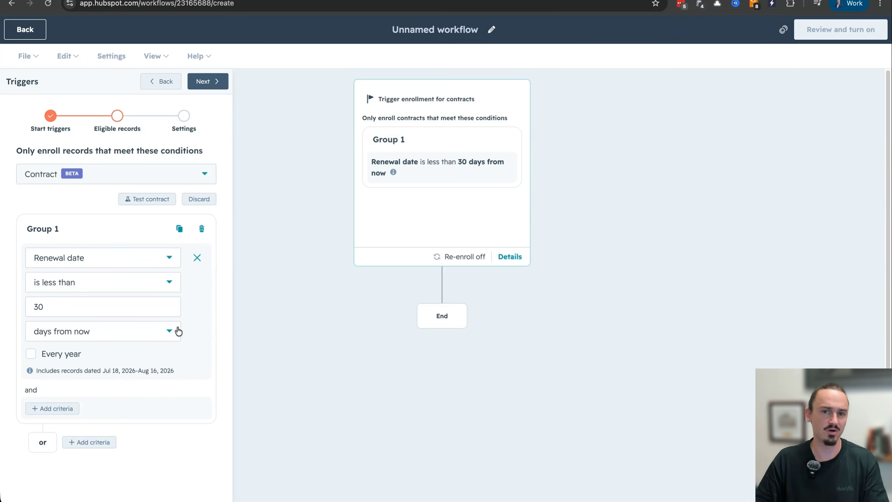
pyautogui.click(69, 357)
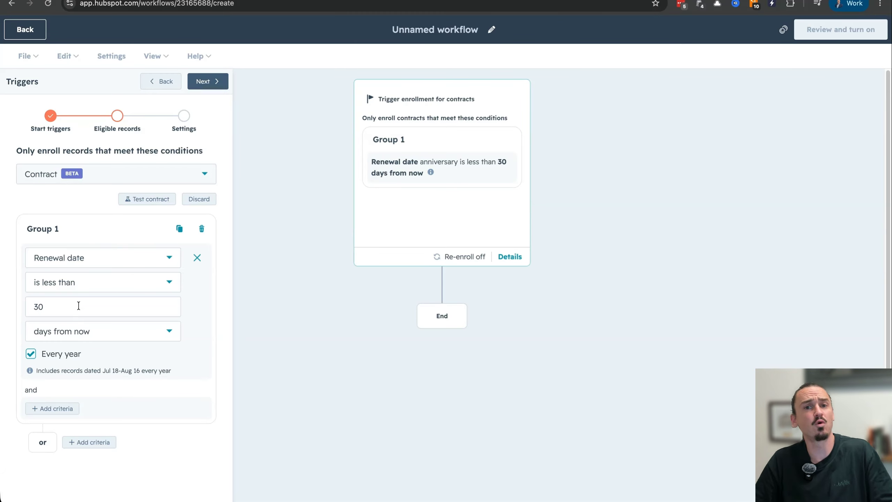
# Step: Allow contracts to re-enroll after completing the workflow and save the trigger
pyautogui.click(212, 84)
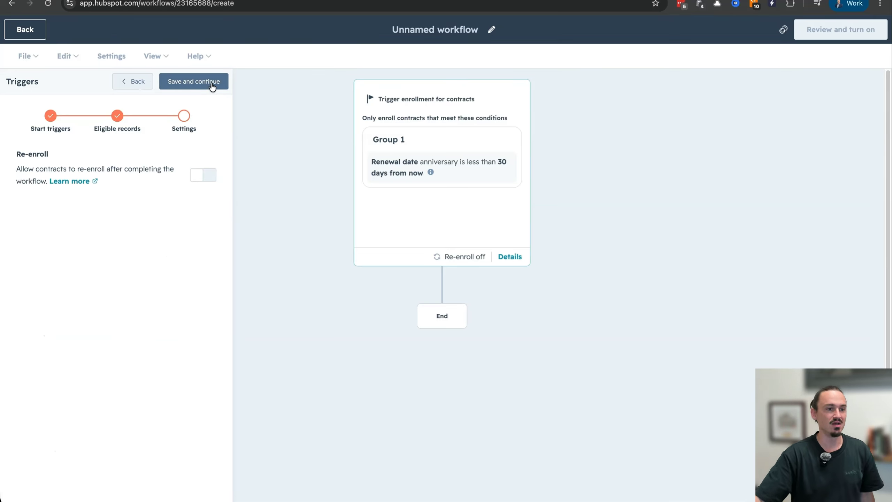
pyautogui.click(204, 175)
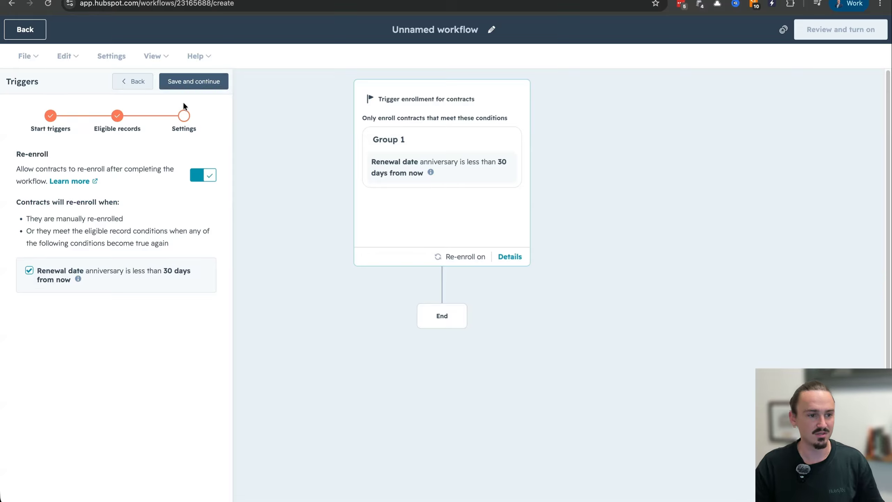
pyautogui.click(201, 87)
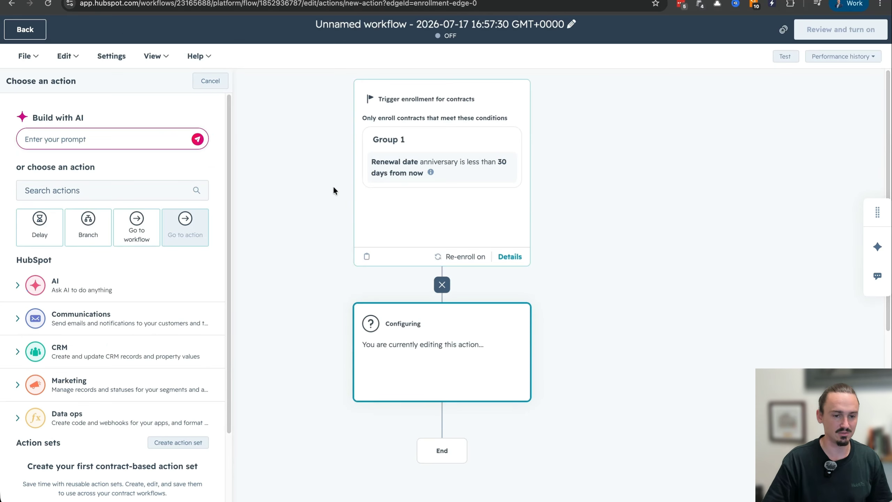
# Step: Add a Create record action after the trigger and set the type of record to create to Deal
pyautogui.click(101, 190)
pyautogui.write('creat')
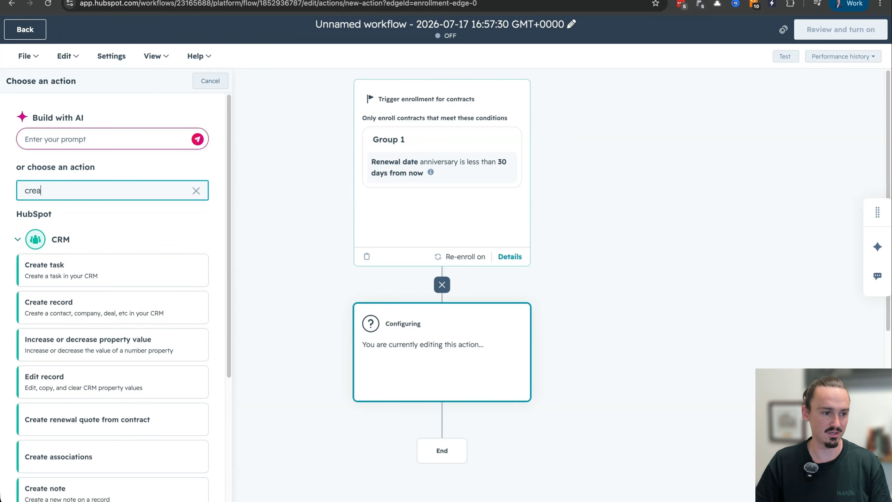
pyautogui.click(93, 300)
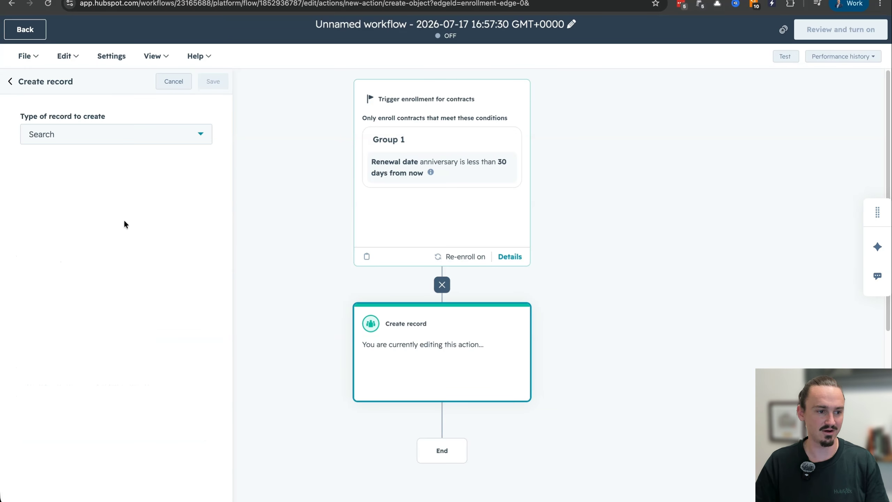
pyautogui.click(137, 133)
pyautogui.write('deal')
pyautogui.click(93, 191)
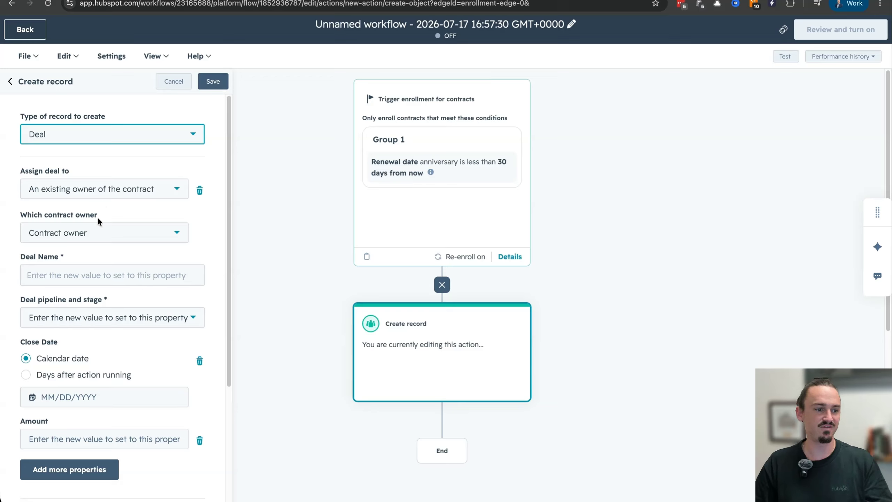
# Step: Enter Renewal as the new deal's name
pyautogui.click(99, 274)
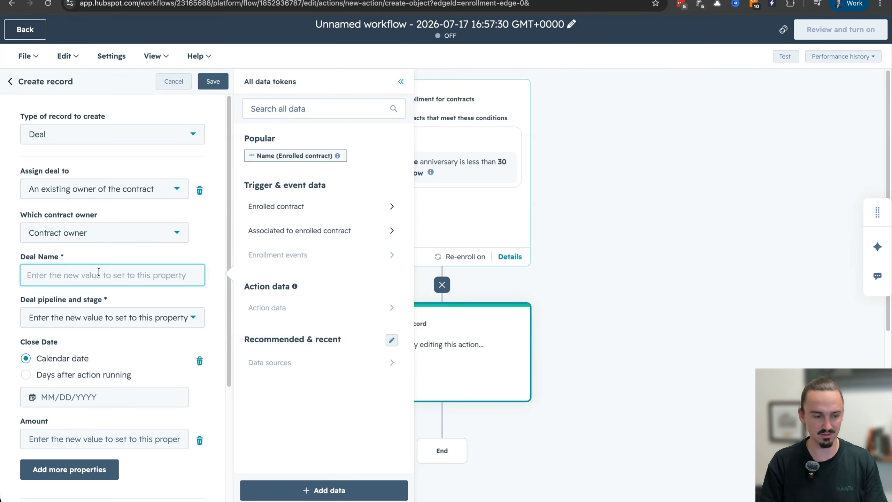
pyautogui.write('Rene')
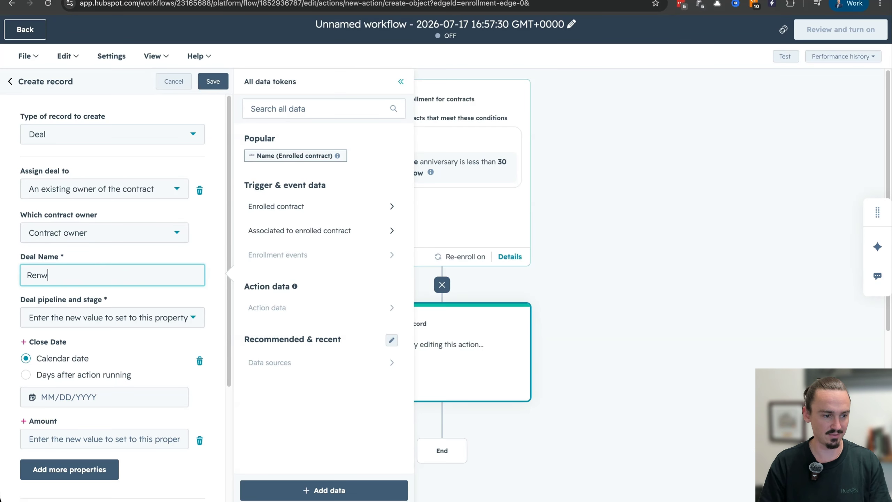
pyautogui.press('BackSpace')
pyautogui.write('ewal')
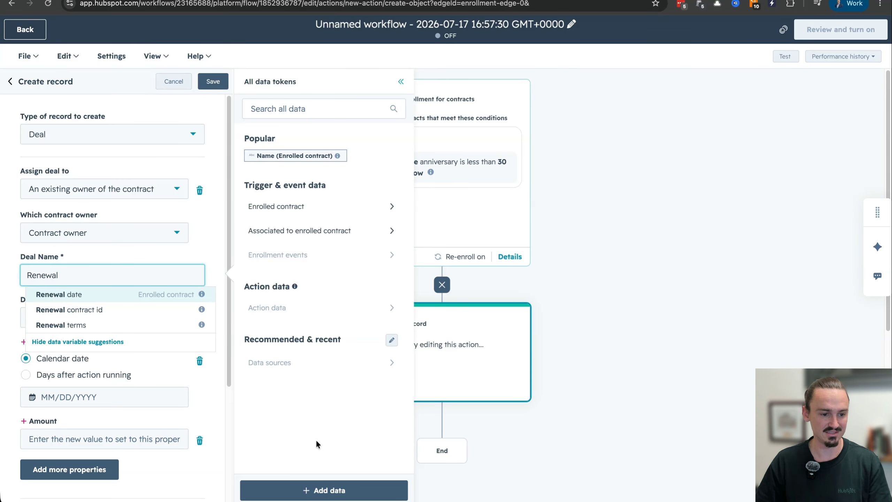
pyautogui.click(198, 262)
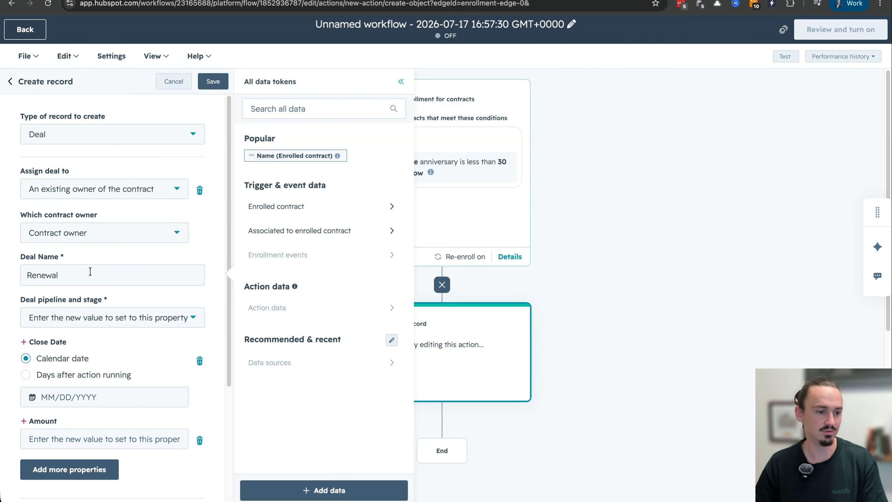
# Step: Set the deal's pipeline and stage to Closed Won (Demo Sales Pipeline)
pyautogui.click(93, 324)
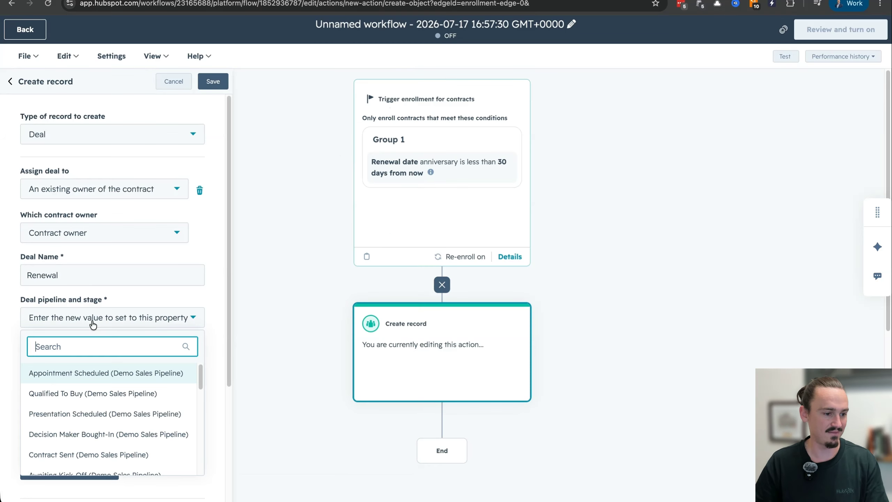
pyautogui.scroll(-1, 108, 410)
pyautogui.scroll(-1, 108, 410)
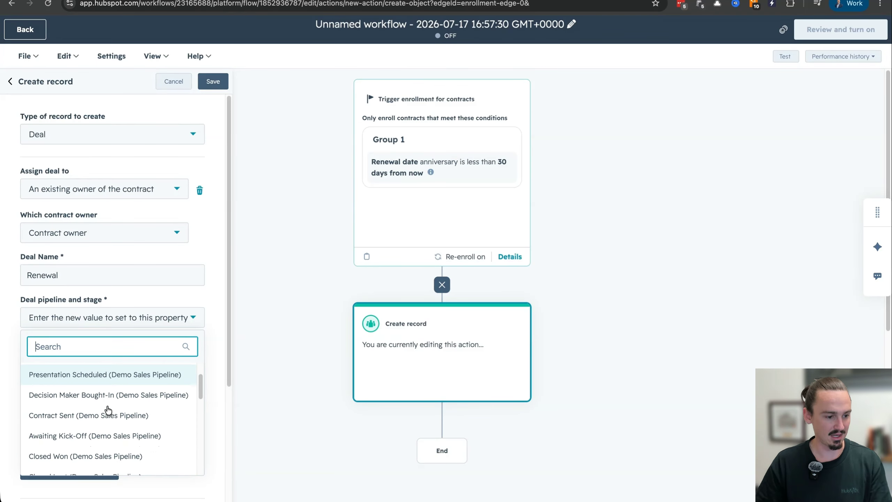
pyautogui.click(98, 456)
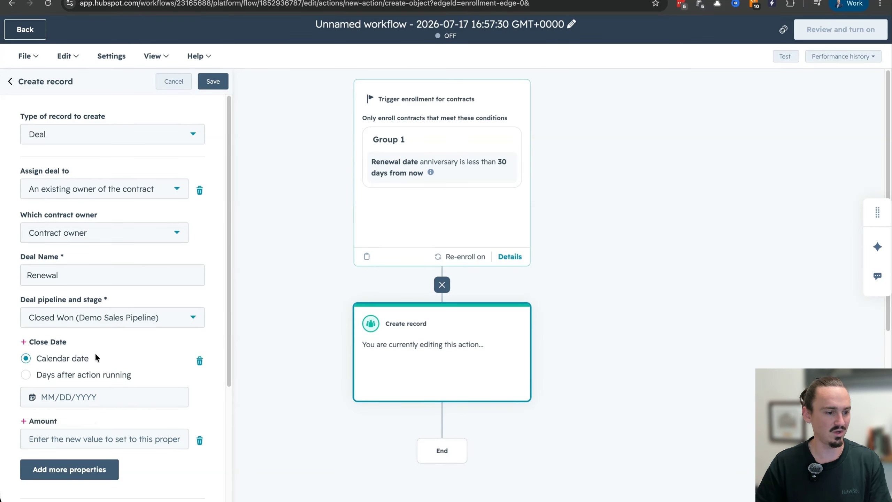
# Step: Set the deal's pipeline and stage to Contract Sent (Sales Pipeline)
pyautogui.click(120, 321)
pyautogui.scroll(-2, 110, 422)
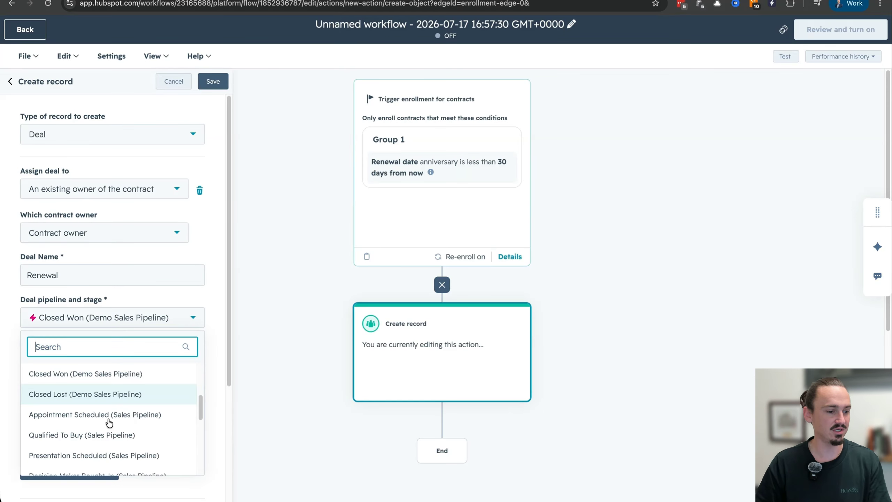
pyautogui.scroll(-3, 110, 422)
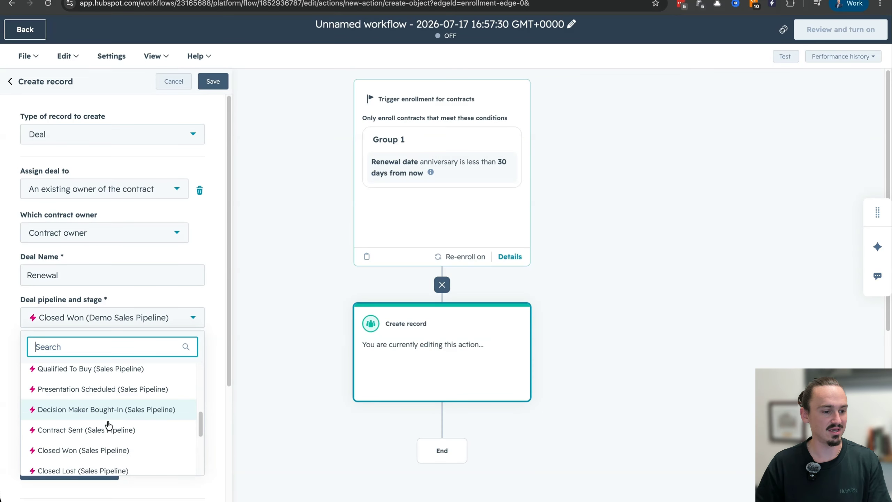
pyautogui.click(105, 434)
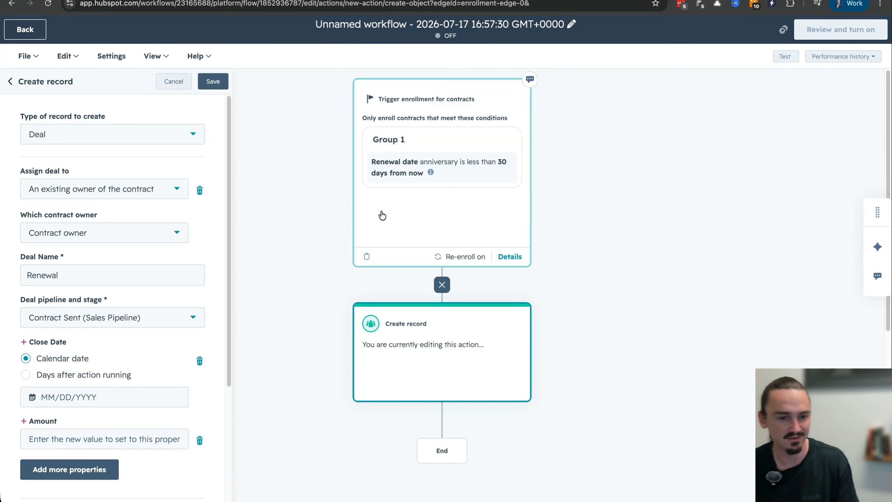
# Step: Set the deal's close date to 30 days after the action runs
pyautogui.click(67, 375)
pyautogui.click(38, 397)
pyautogui.write('30')
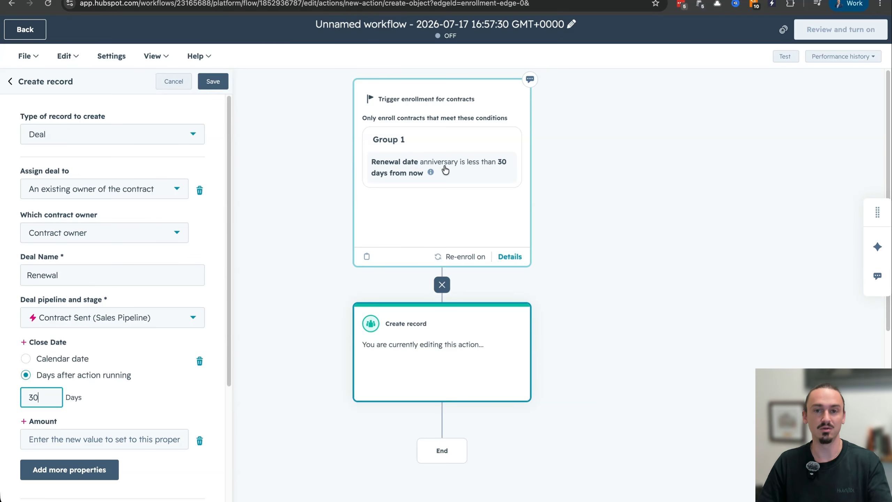
# Step: Fill the deal's Amount from the enrolled contract's Annual contract value property
pyautogui.click(89, 444)
pyautogui.click(316, 198)
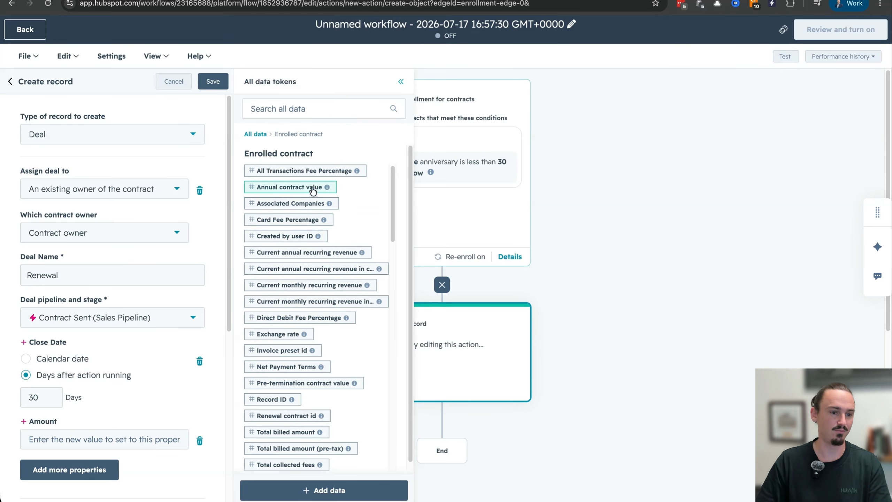
pyautogui.click(326, 108)
pyautogui.write('amount')
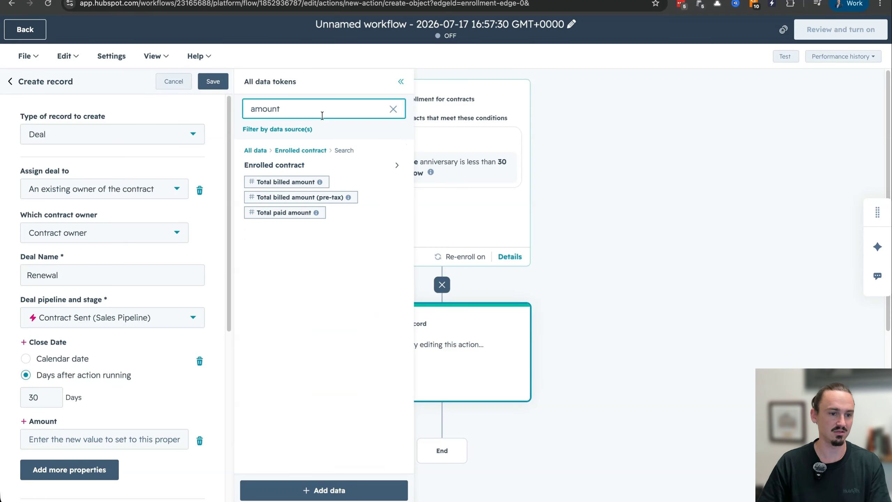
pyautogui.click(312, 150)
pyautogui.click(312, 188)
pyautogui.click(312, 188)
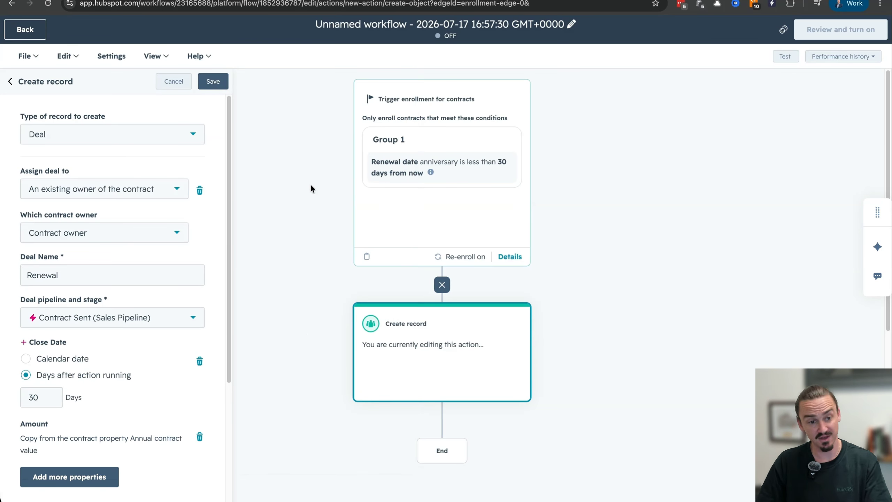
# Step: Include the enrolled contract's timeline activity from the last 30 days in the new deal and save the Create record action
pyautogui.scroll(-5, 93, 413)
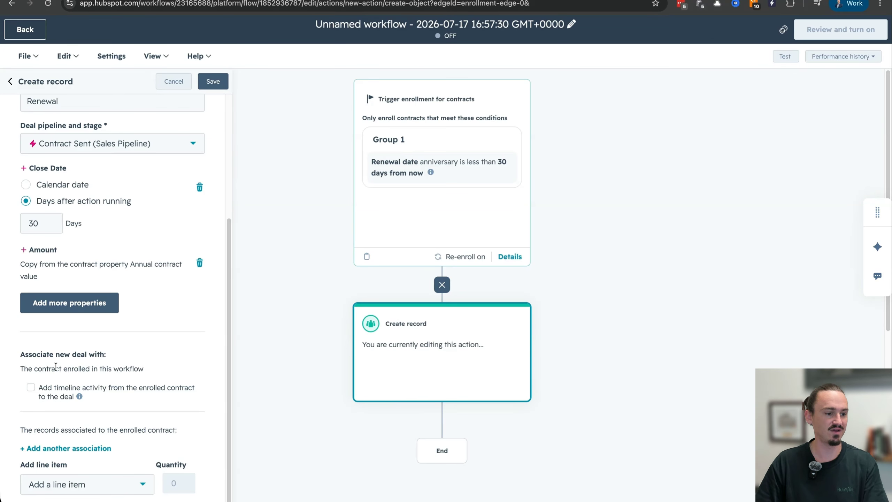
pyautogui.click(65, 399)
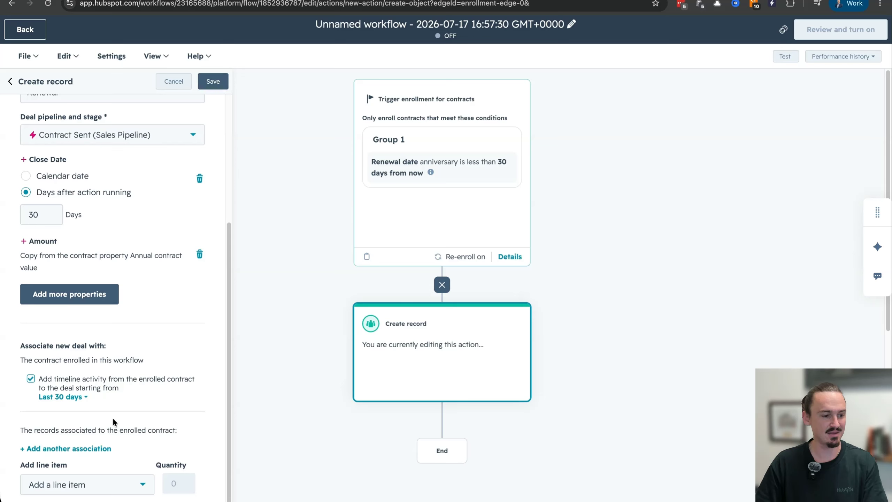
pyautogui.click(100, 484)
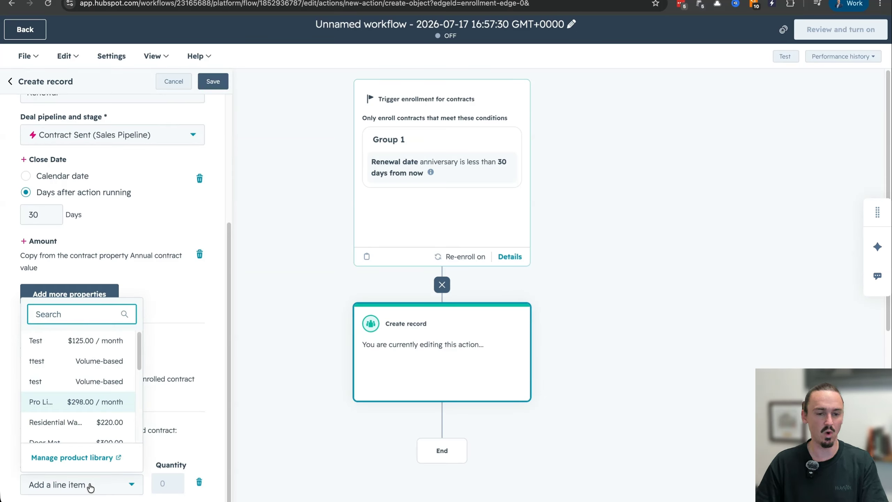
pyautogui.click(90, 487)
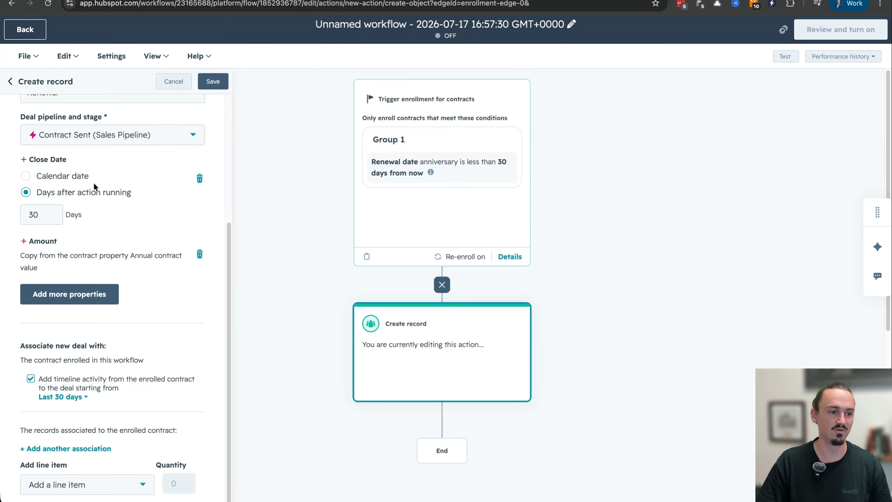
pyautogui.scroll(1, 95, 202)
pyautogui.scroll(5, 95, 201)
pyautogui.scroll(-2, 110, 317)
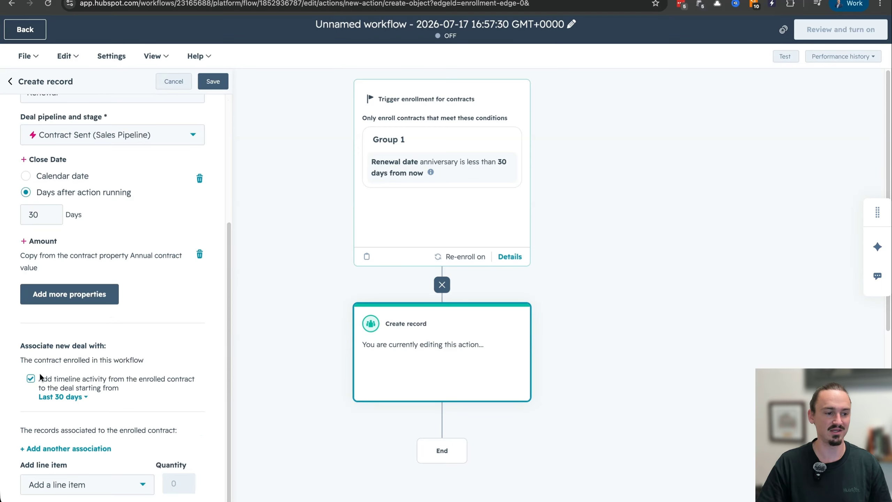
pyautogui.click(213, 81)
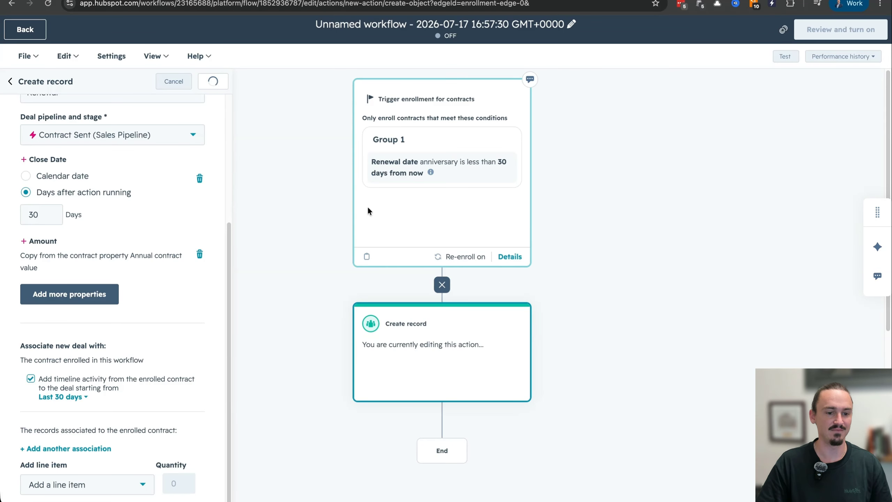